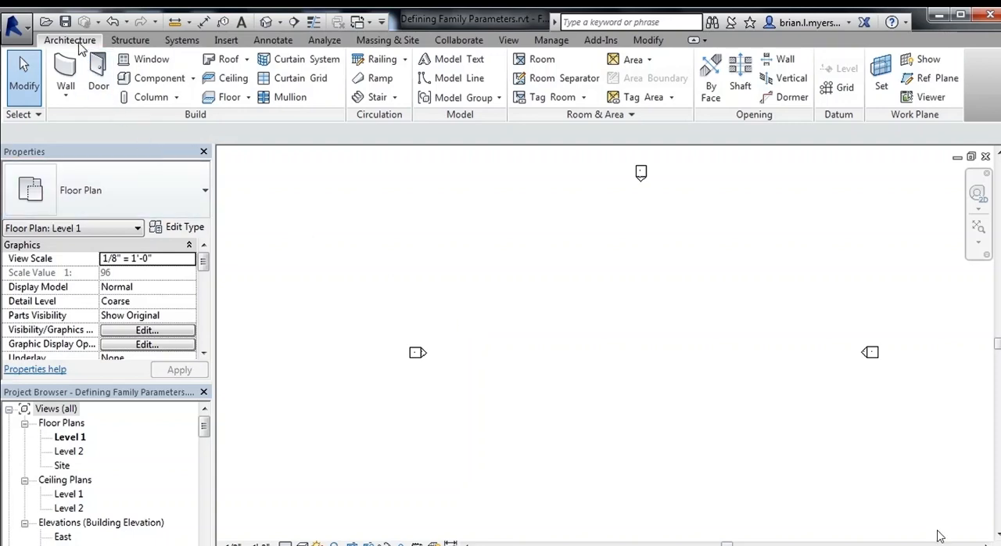
Start placing a door and review the instance and type properties of the Single-Flush 36" x 84" door
left_click(100, 82)
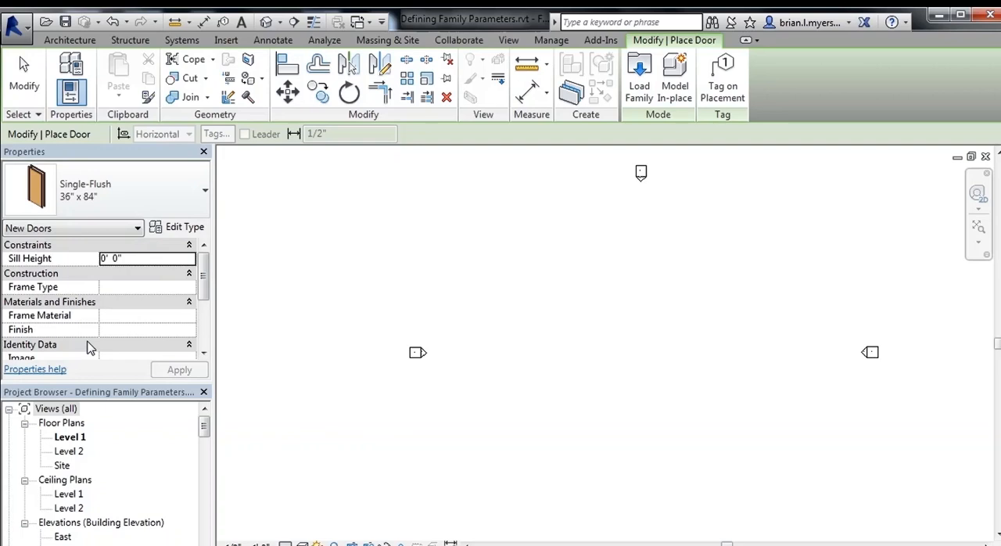
mouse_move(202, 296)
left_mouse_down()
mouse_move(201, 333)
mouse_move(202, 286)
left_mouse_up()
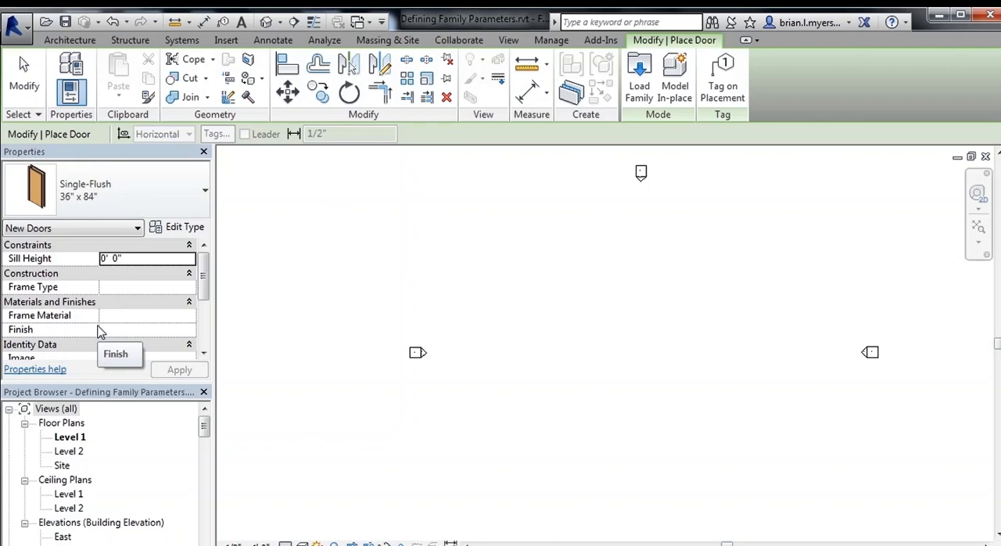
left_click(185, 227)
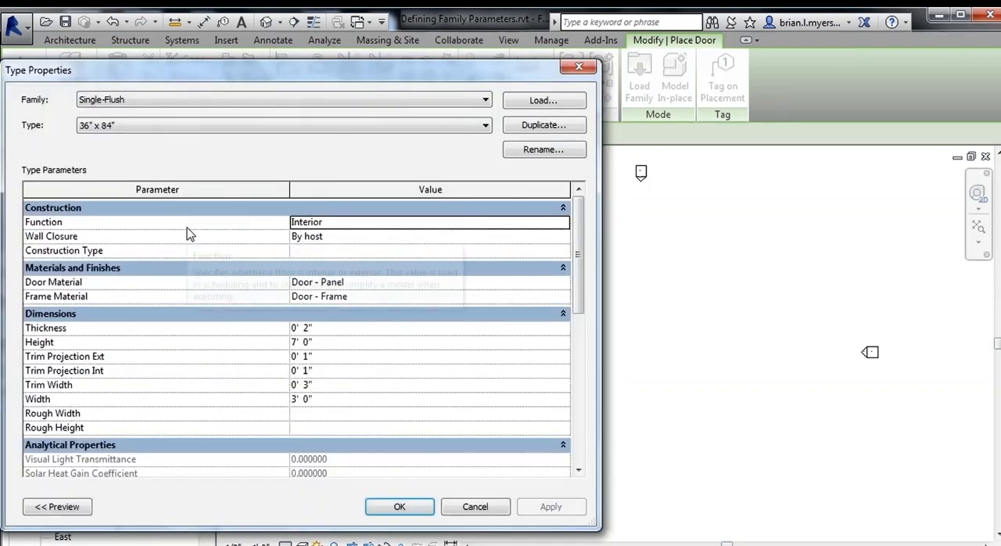
mouse_move(187, 233)
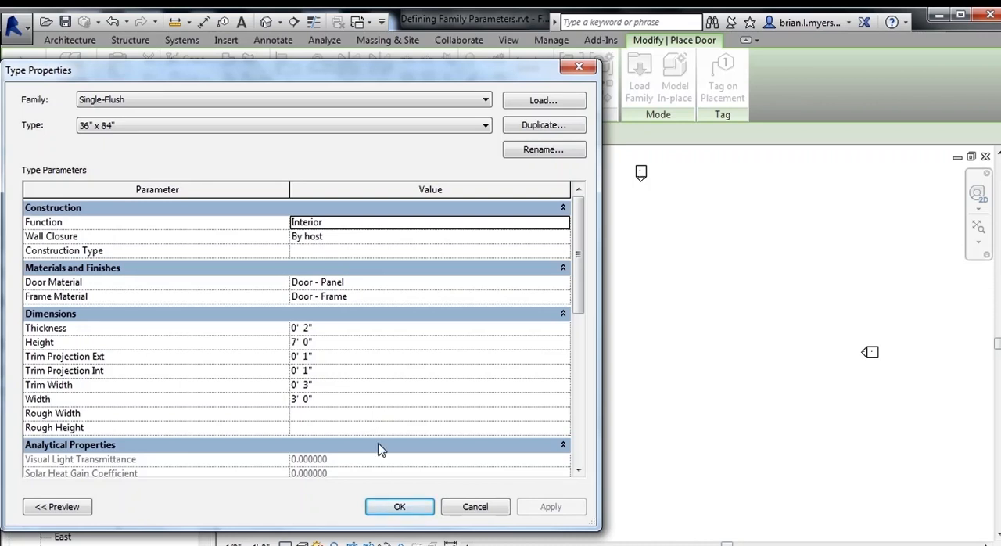
left_click(412, 507)
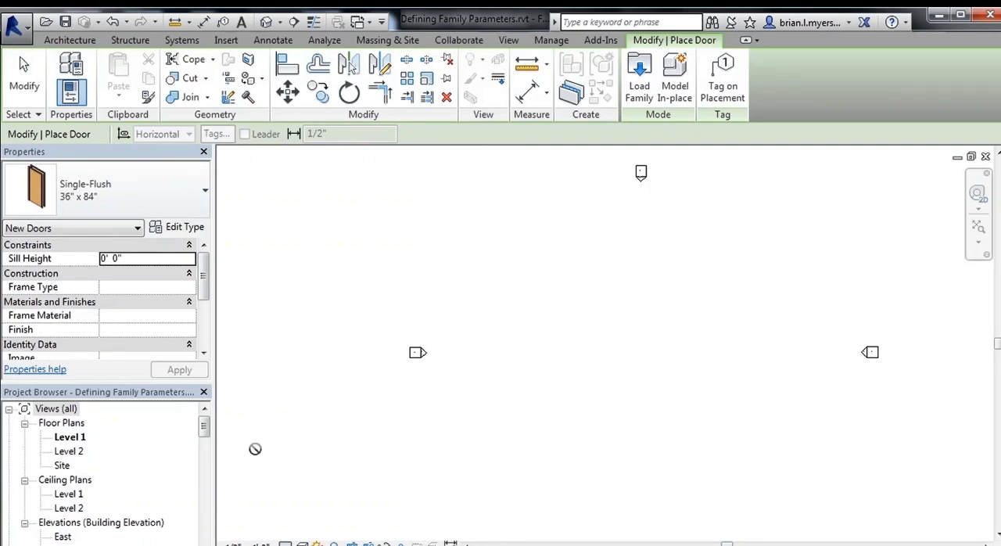
Open the Single-Flush-Door family from the project's door families for editing
left_click_drag(206, 428, 205, 465)
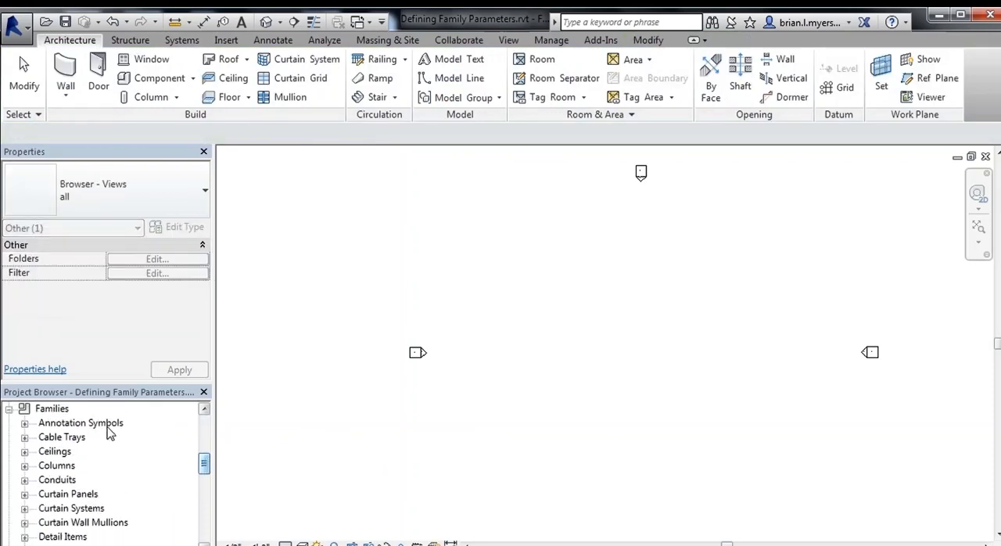
left_click_drag(203, 461, 206, 483)
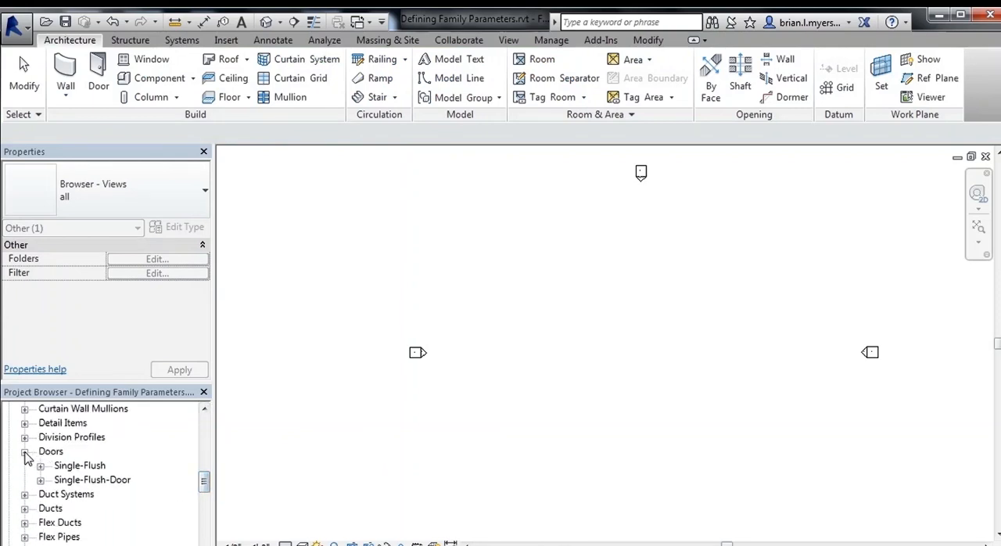
left_click(88, 481)
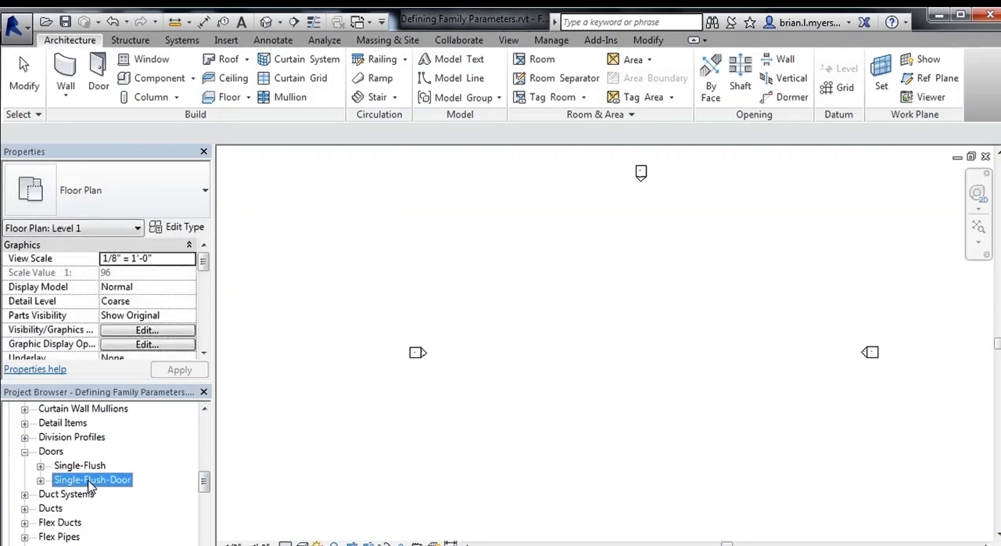
right_click(90, 486)
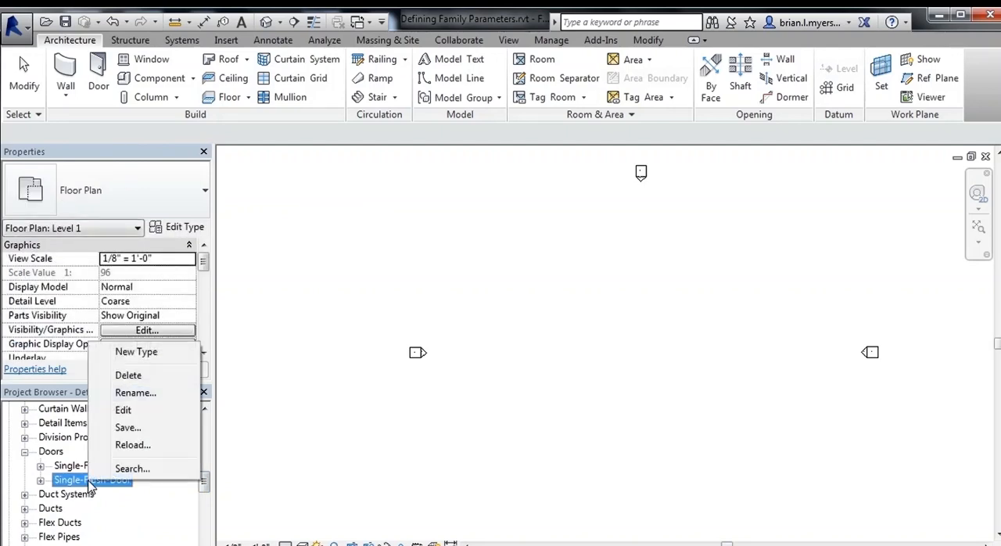
left_click(149, 415)
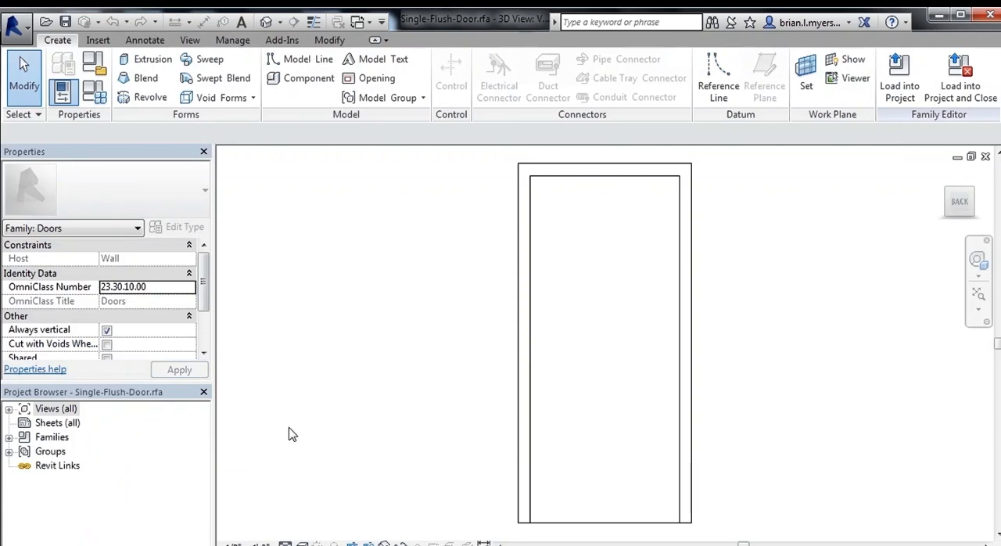
Create a new family type named 24" x 84" in the Single-Flush-Door family
left_click(93, 92)
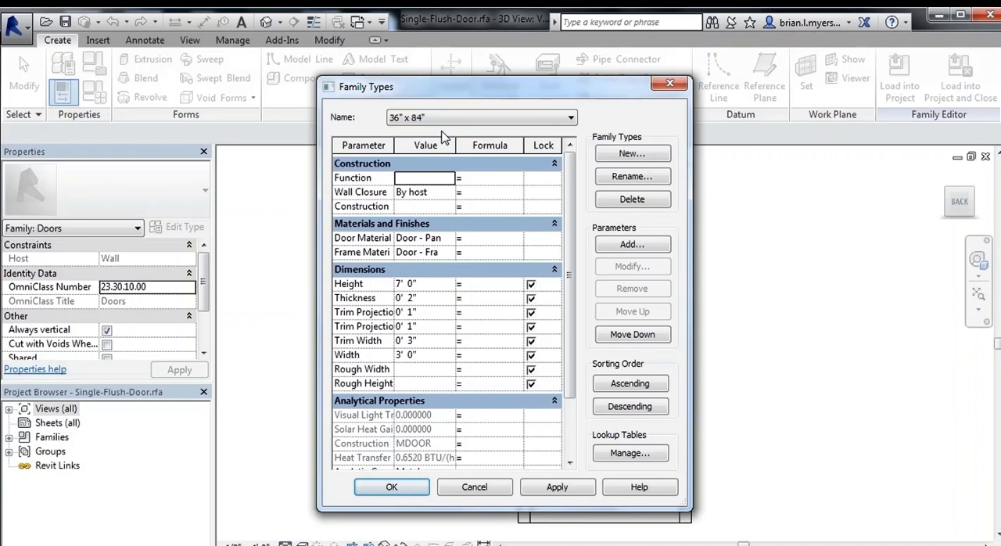
left_click(632, 154)
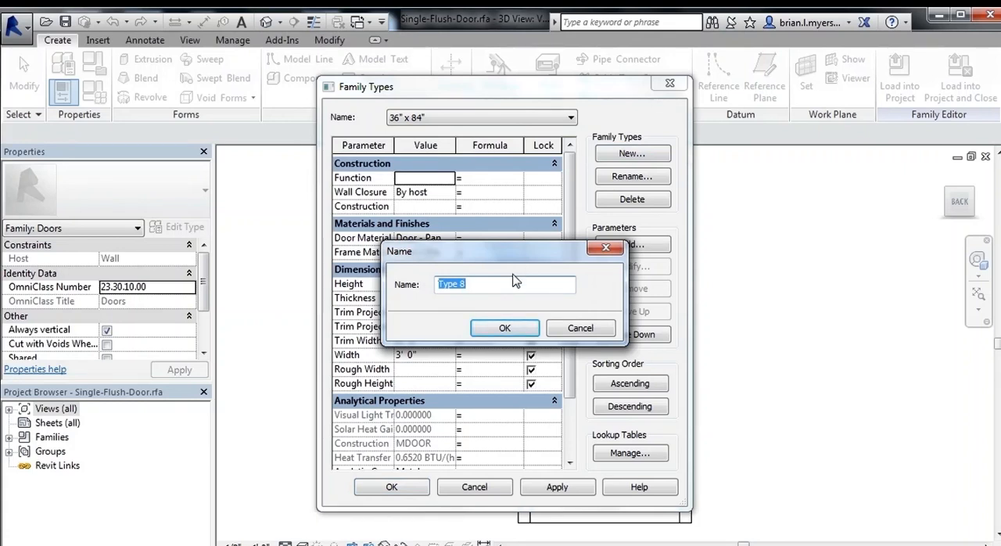
type("24\" x 84\"")
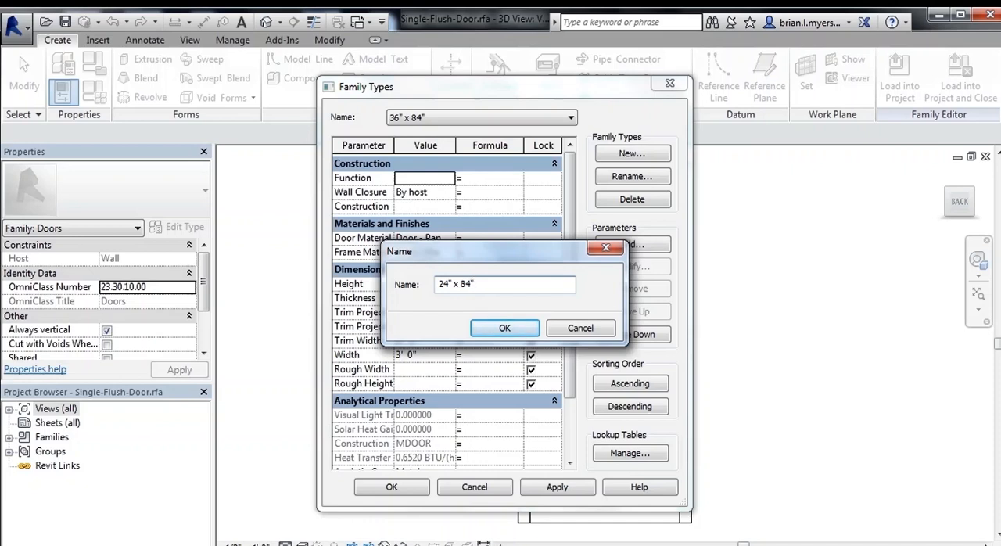
left_click(505, 327)
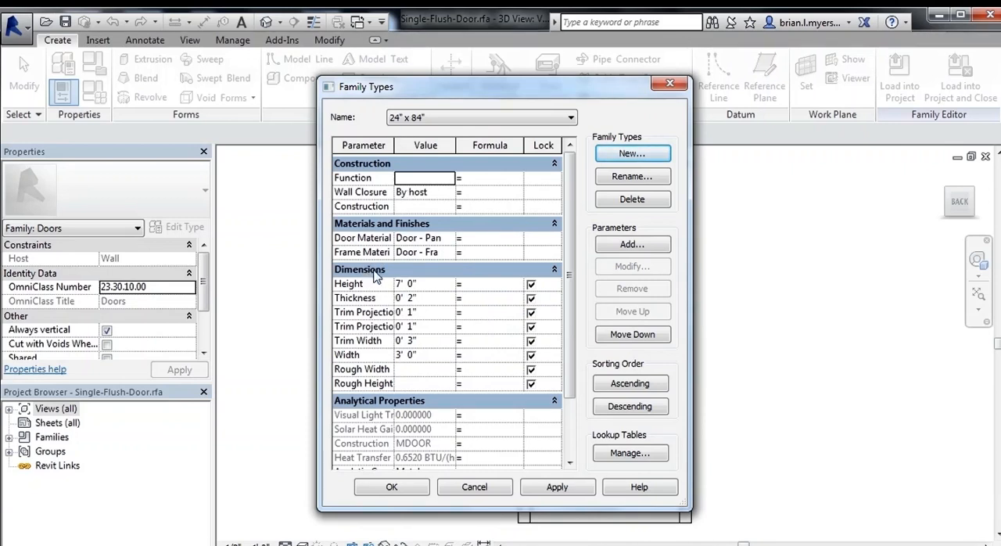
Set the Width of the 24" x 84" door type to 24"
left_click(429, 355)
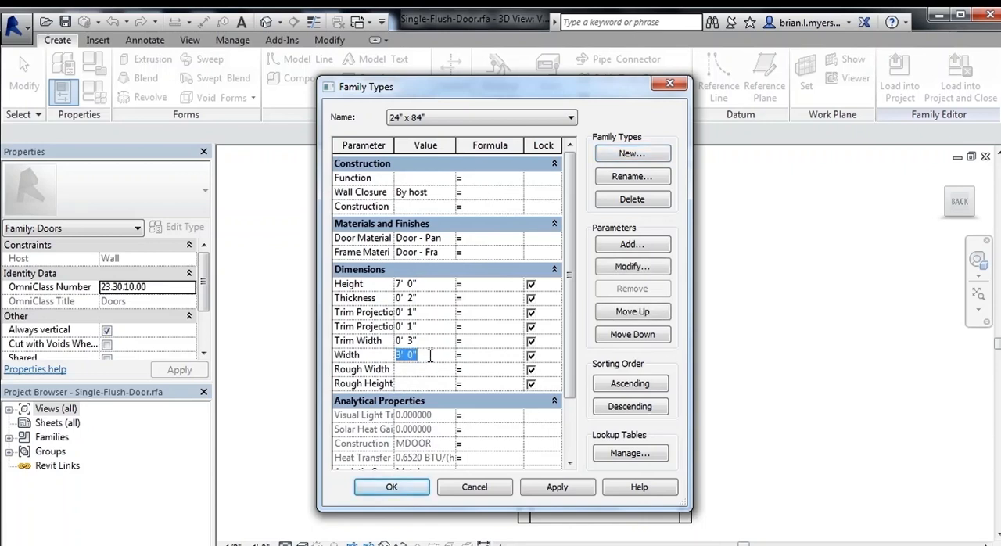
type("24\"")
left_click(428, 370)
Compare the dimensions of the 30" x 80" and 24" x 84" types, then accept the family types with 24" x 84" current
left_click(452, 121)
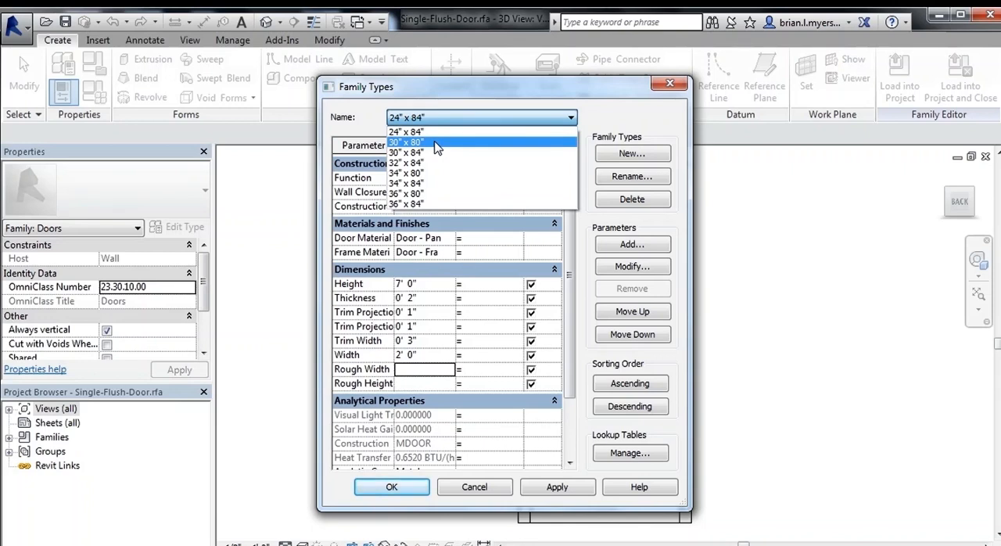
left_click(436, 144)
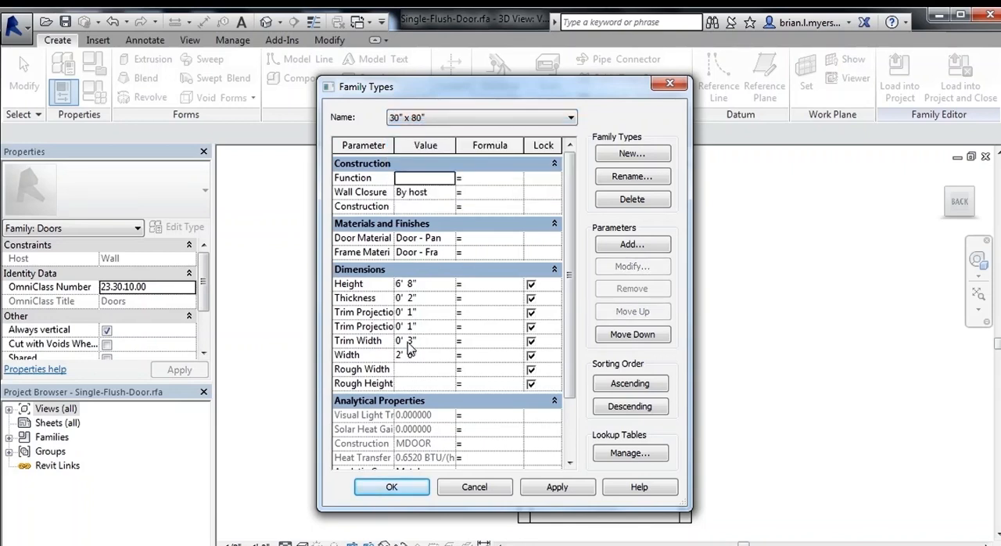
left_click(469, 119)
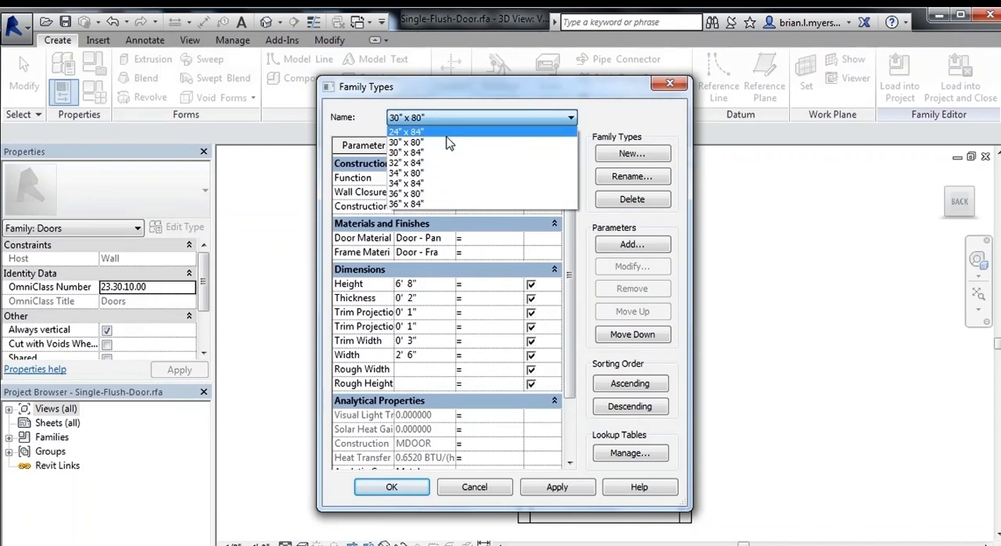
left_click(440, 132)
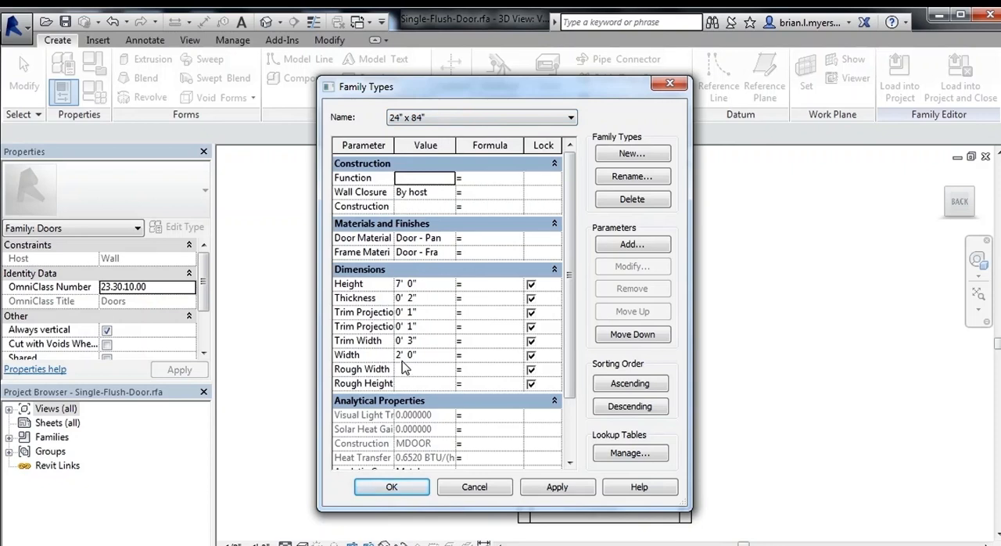
left_click(392, 487)
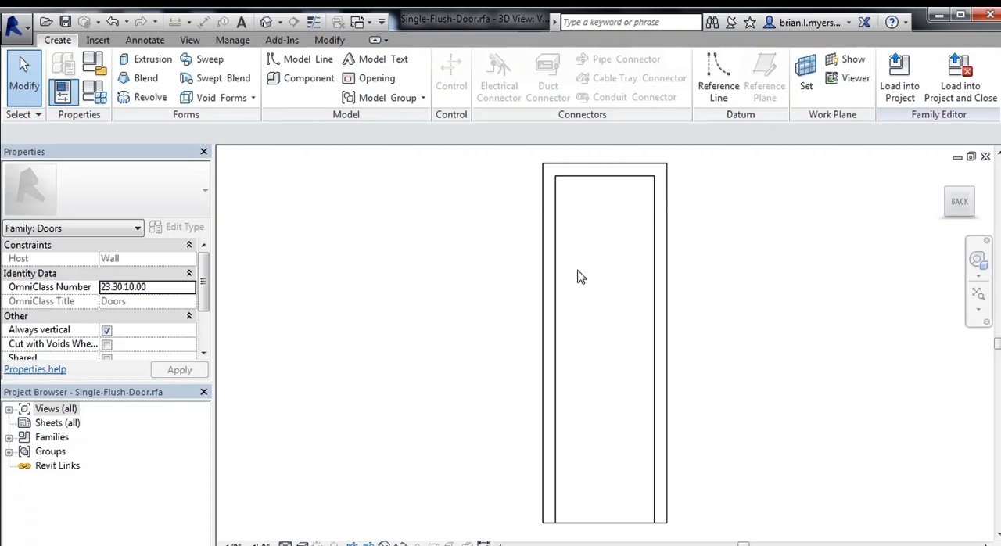
Load the door family into the project and close it, replacing the saved Single-Flush-Door.rfa and overwriting the project's existing version
left_click(958, 92)
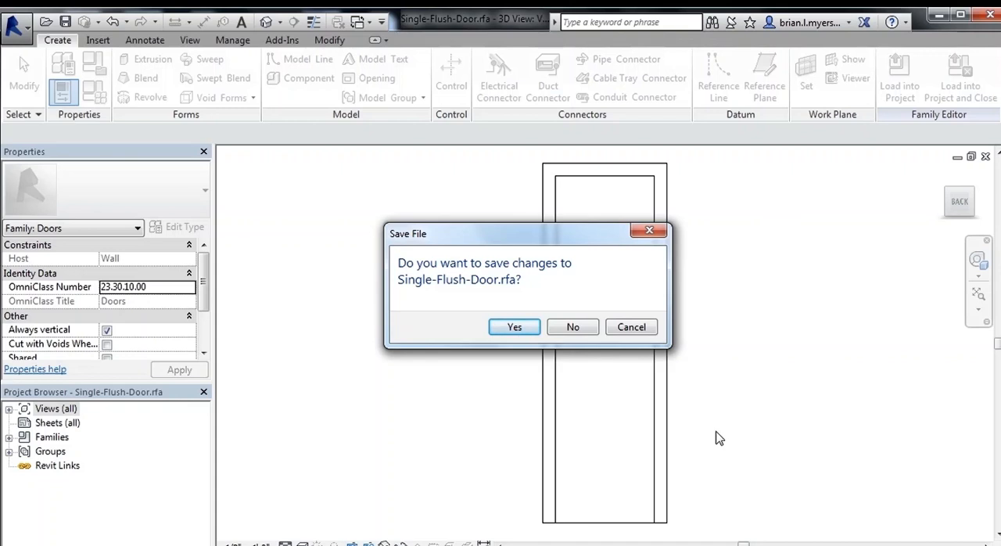
left_click(513, 327)
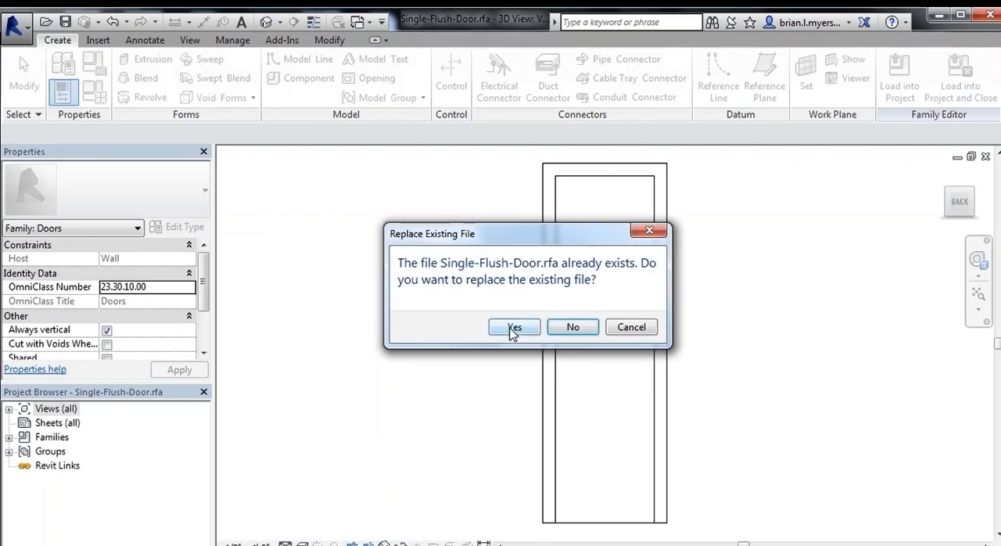
left_click(513, 329)
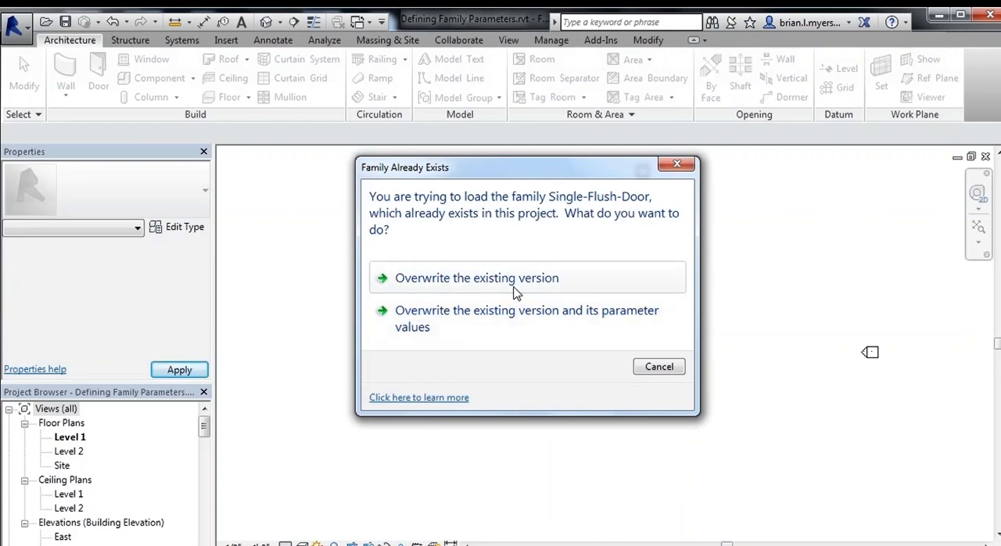
left_click(513, 279)
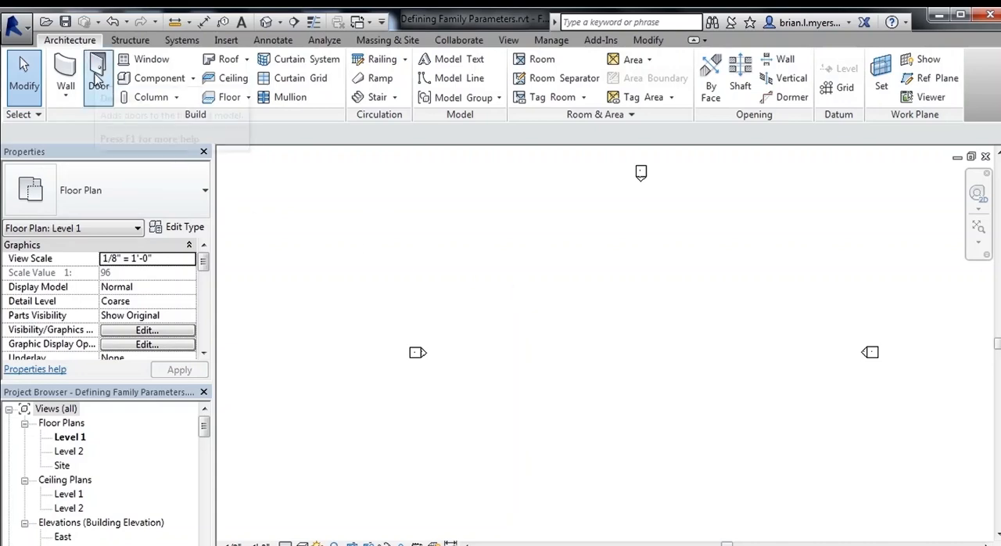
Choose the Single-Flush-Door 24" x 84" type for door placement and review its type properties without changing them
left_click(95, 81)
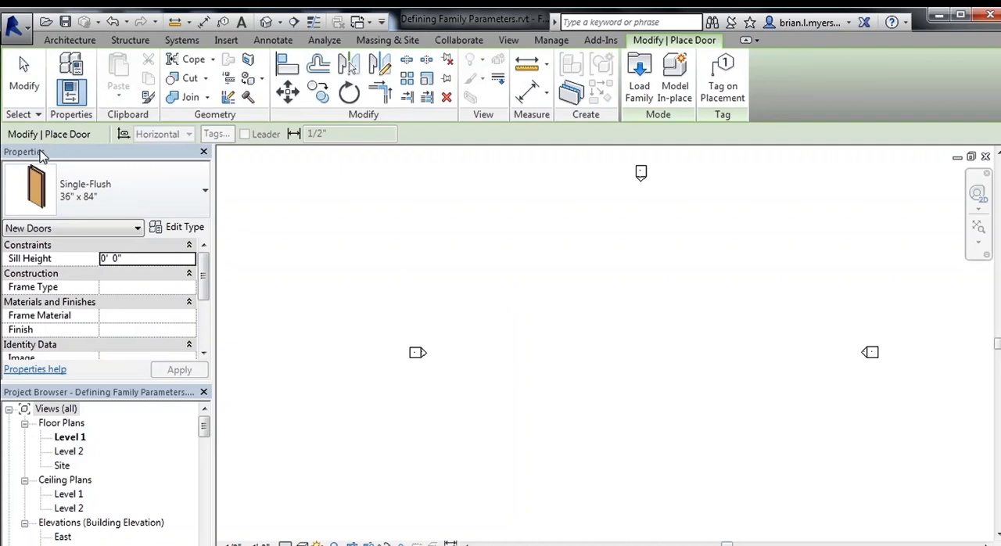
left_click(125, 198)
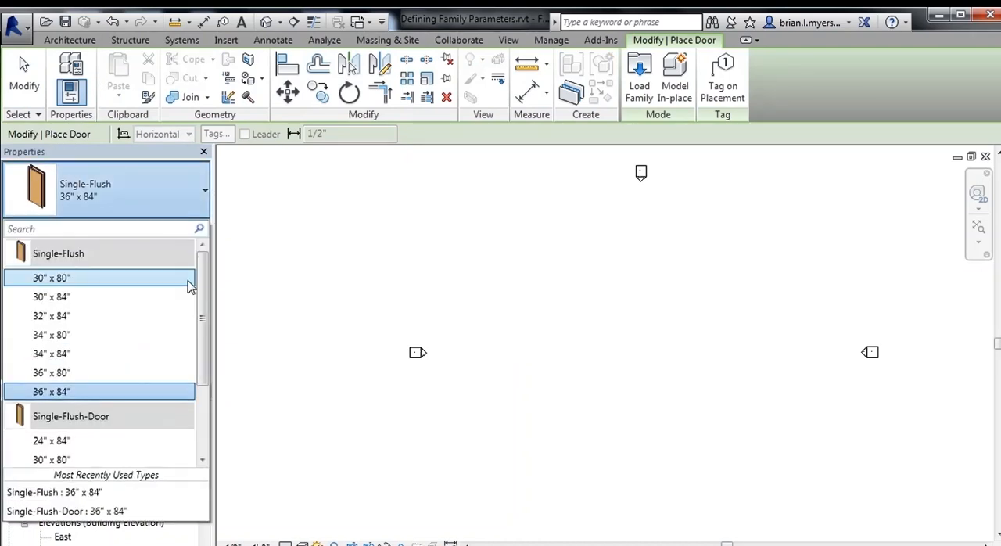
left_click_drag(205, 290, 204, 350)
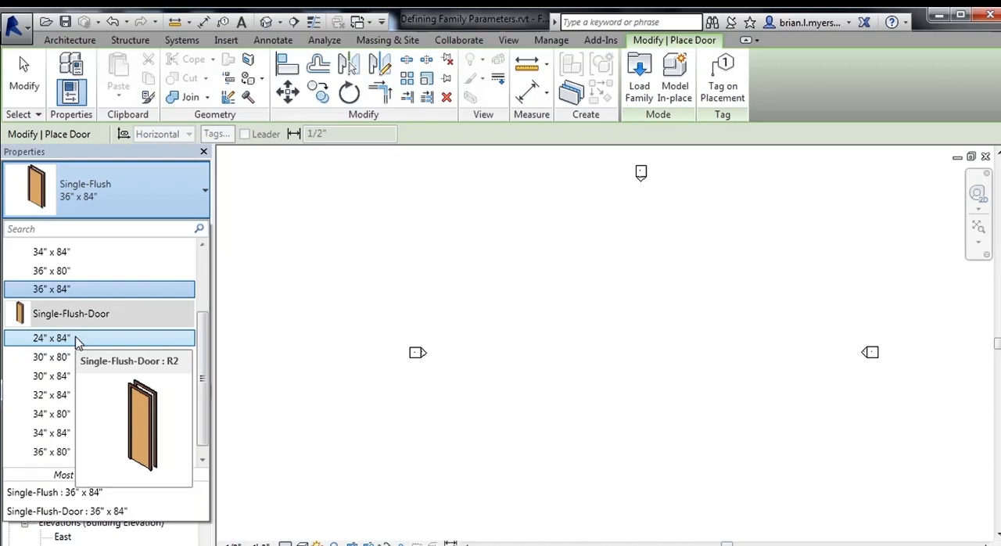
left_click(75, 338)
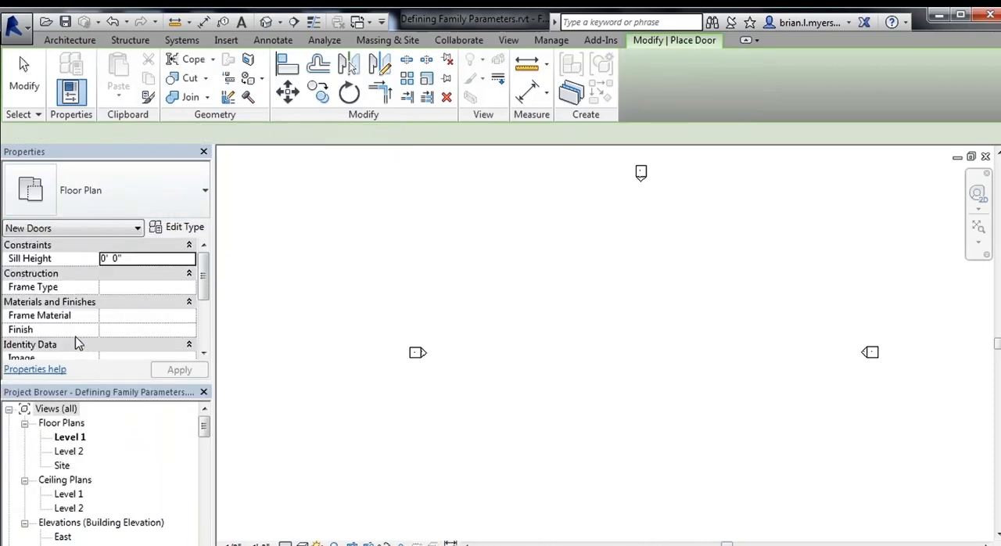
left_click(193, 228)
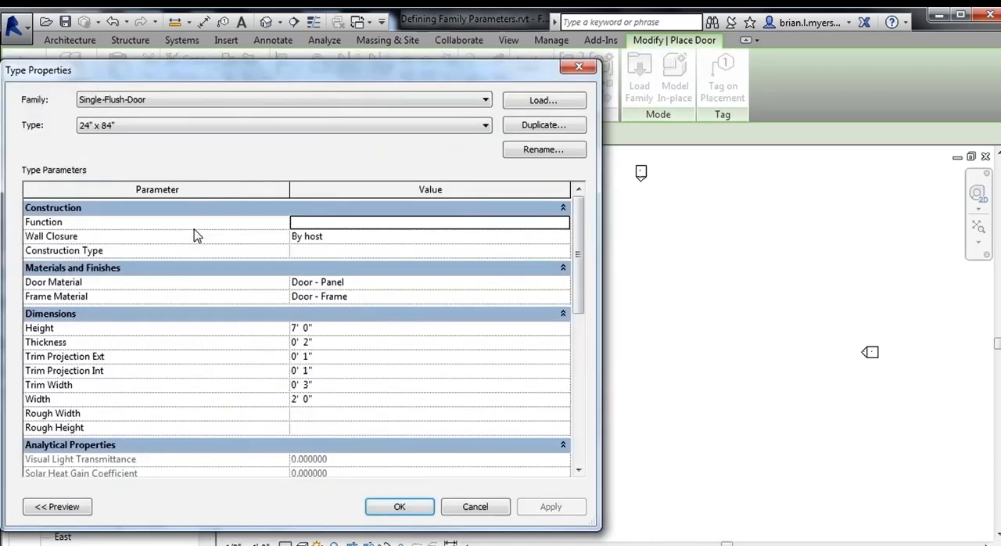
left_click(484, 505)
Reopen the Single-Flush-Door family from the project's door families for editing
left_click_drag(204, 434, 203, 486)
left_click(123, 495)
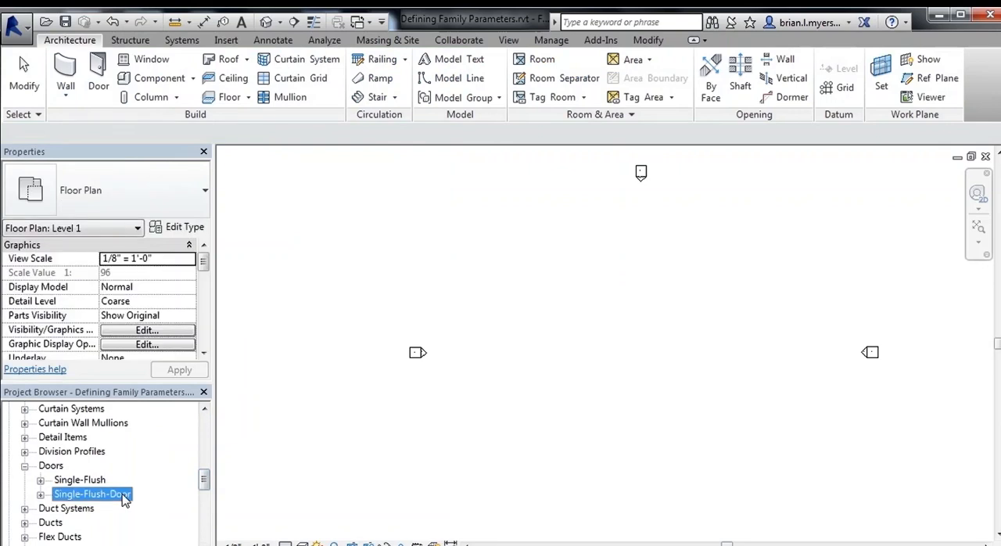
right_click(123, 495)
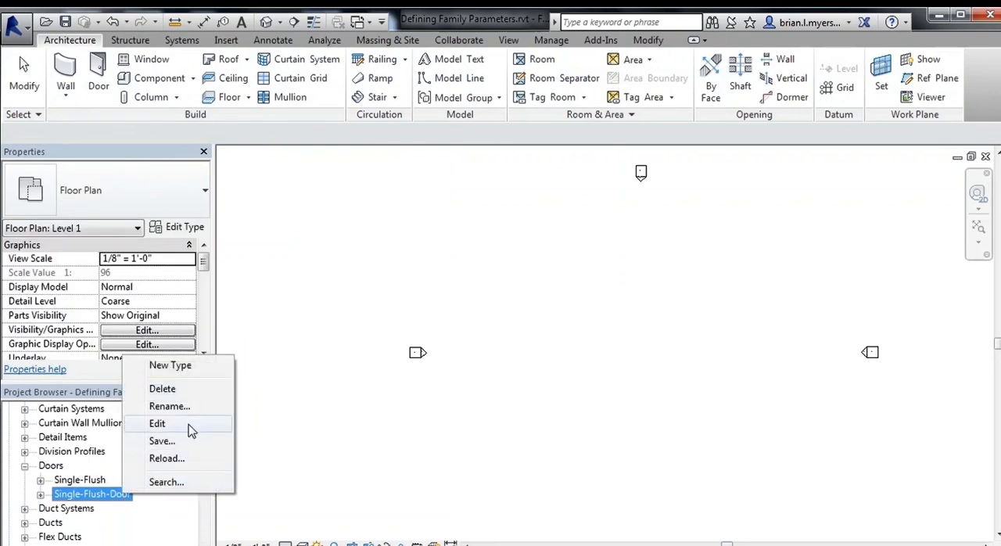